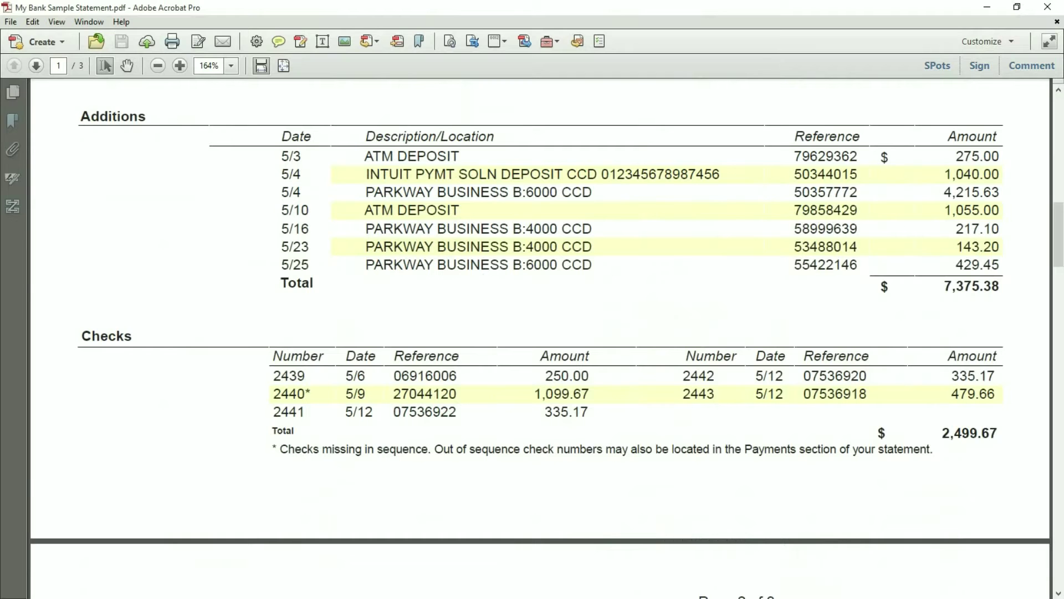
pyautogui.scroll(-2, 541, 338)
pyautogui.scroll(-3, 541, 338)
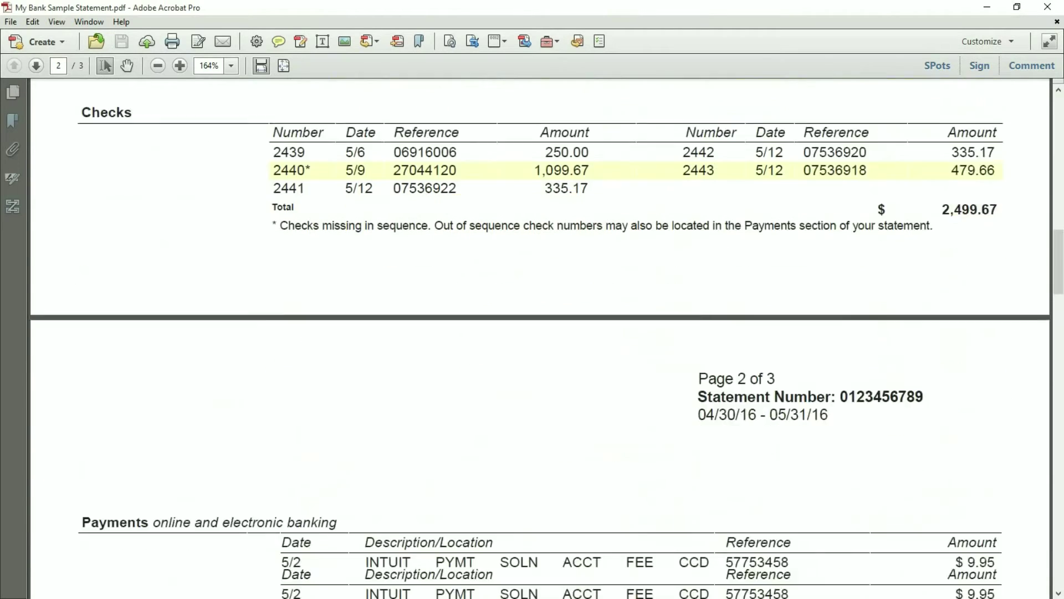
pyautogui.scroll(-3, 541, 339)
pyautogui.scroll(-3, 541, 339)
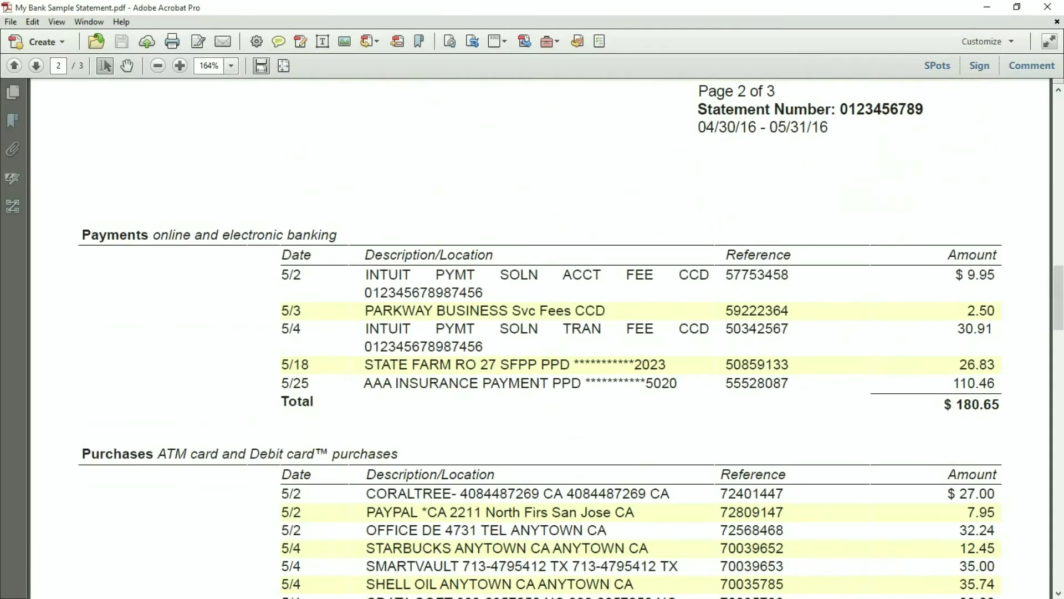
pyautogui.scroll(4, 541, 338)
pyautogui.scroll(3, 540, 338)
pyautogui.scroll(7, 540, 338)
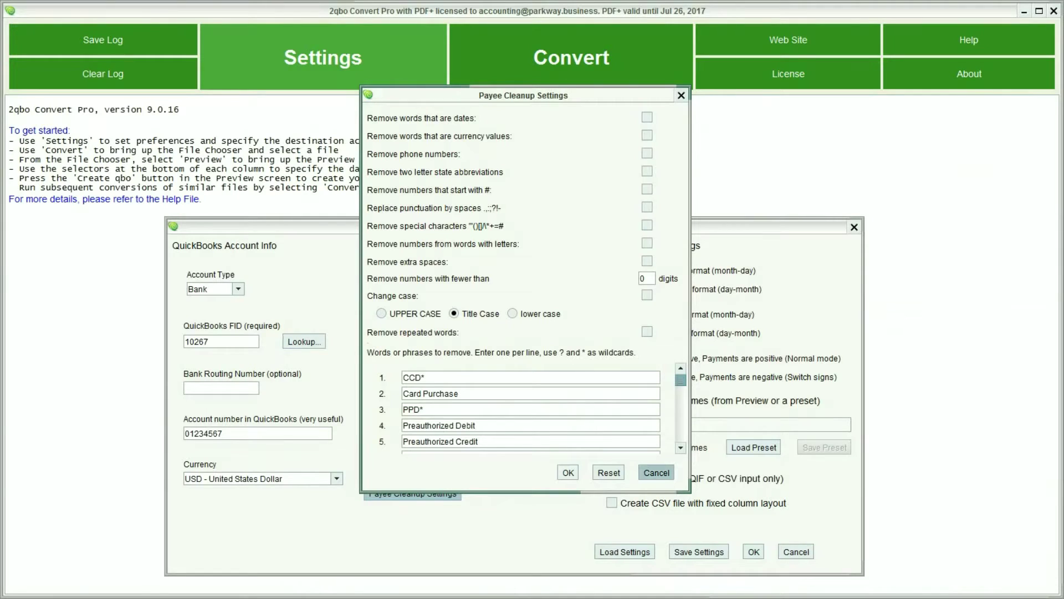
# Dismiss Payee Cleanup Settings without changes and reopen the conversion settings.
pyautogui.click(656, 472)
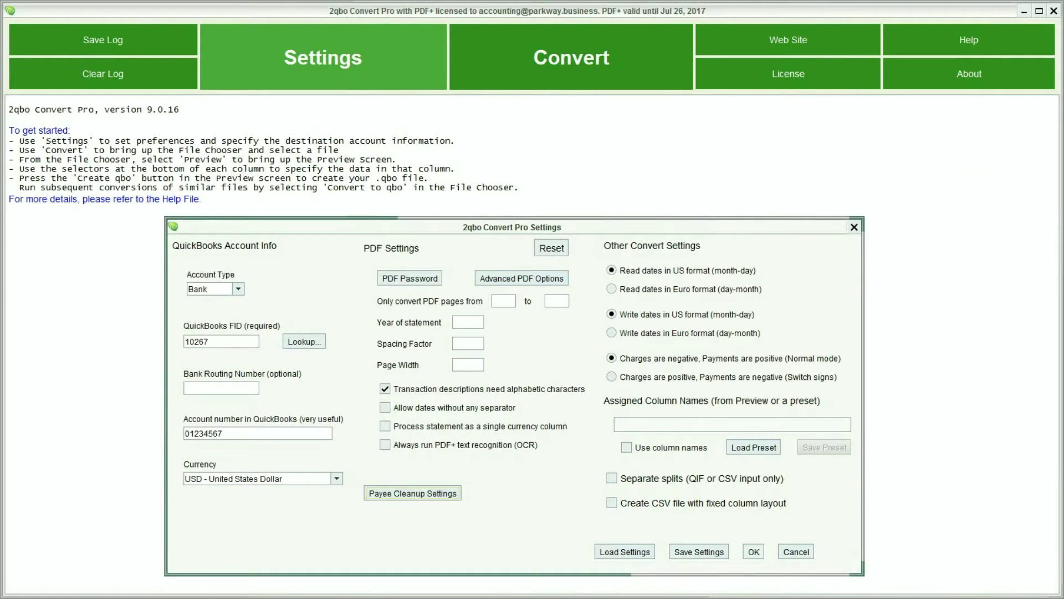
pyautogui.click(854, 226)
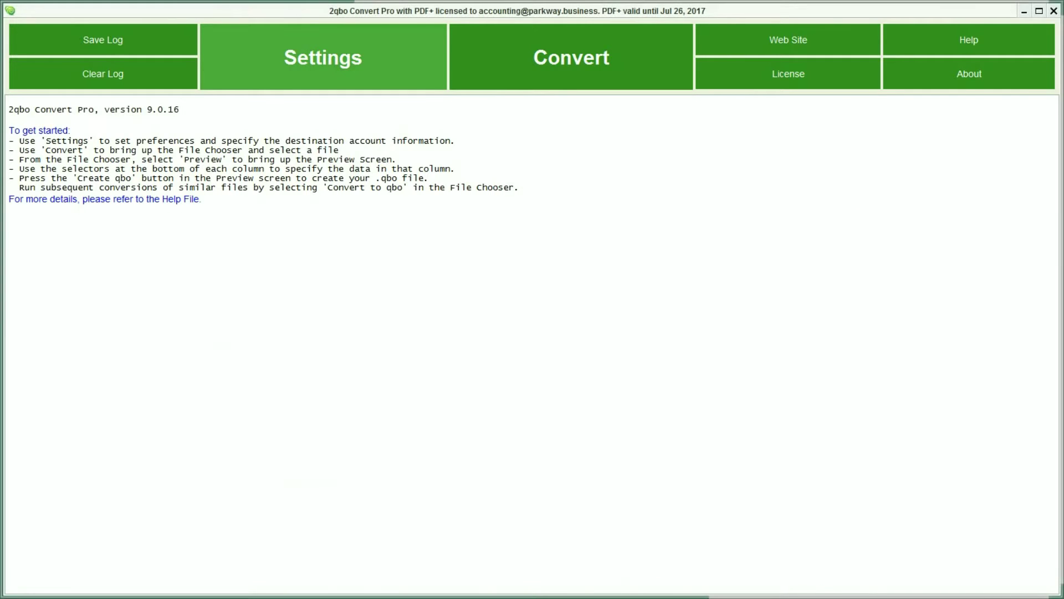
pyautogui.click(322, 58)
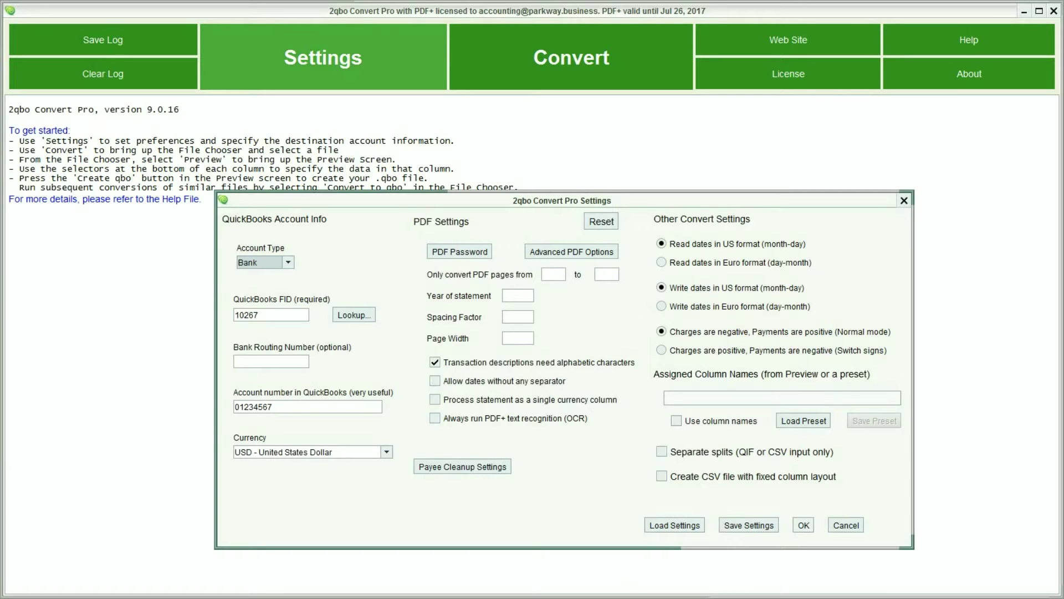
# Keep Bank as the account type, clear the QuickBooks FID, and open the bank institutions lookup.
pyautogui.click(264, 262)
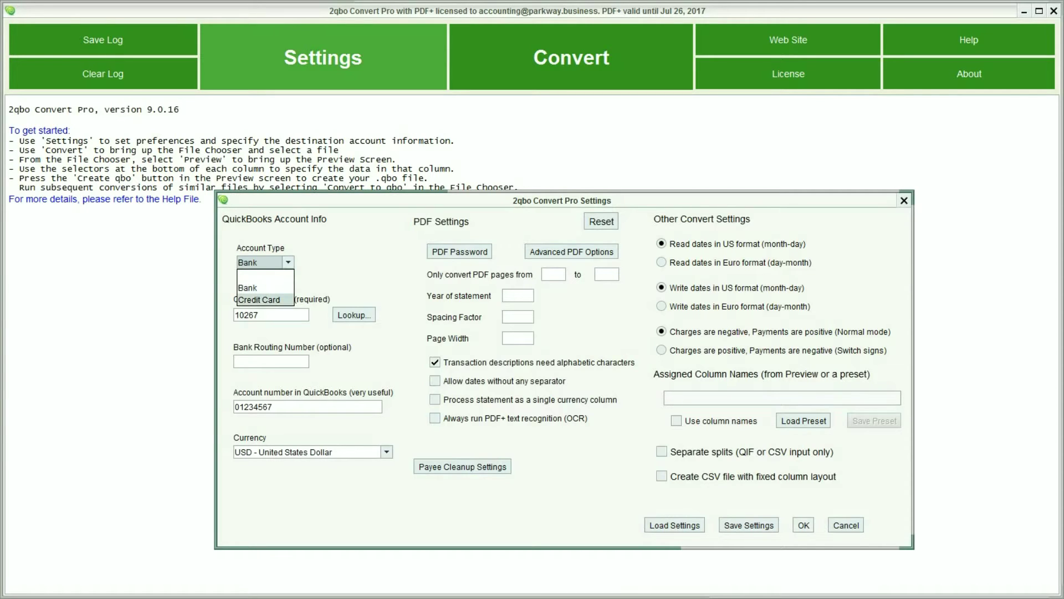
pyautogui.press('Escape')
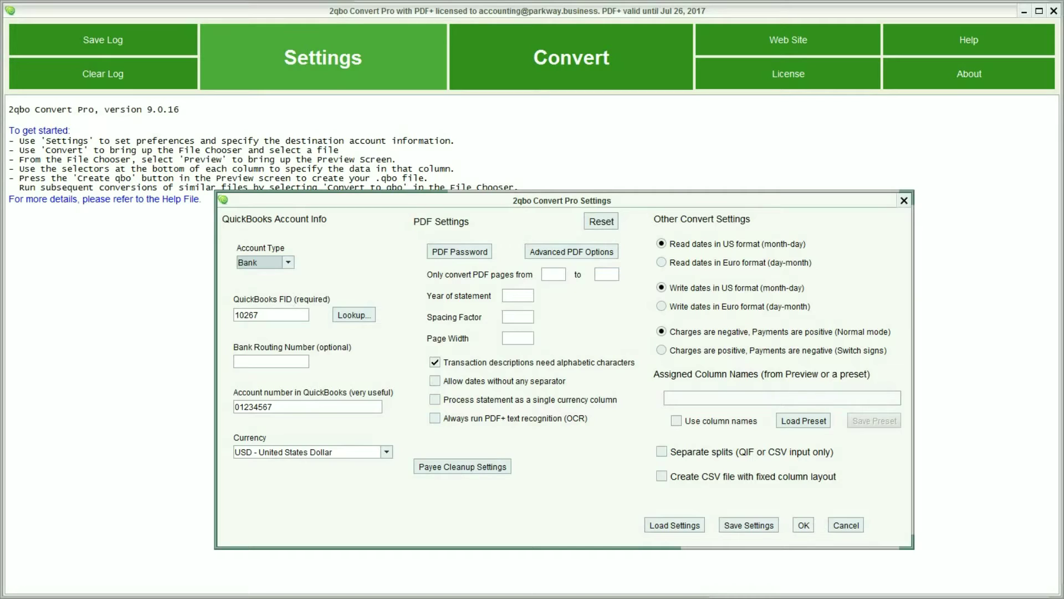
pyautogui.press('Tab')
pyautogui.hotkey('ctrl', 'a')
pyautogui.press('BackSpace')
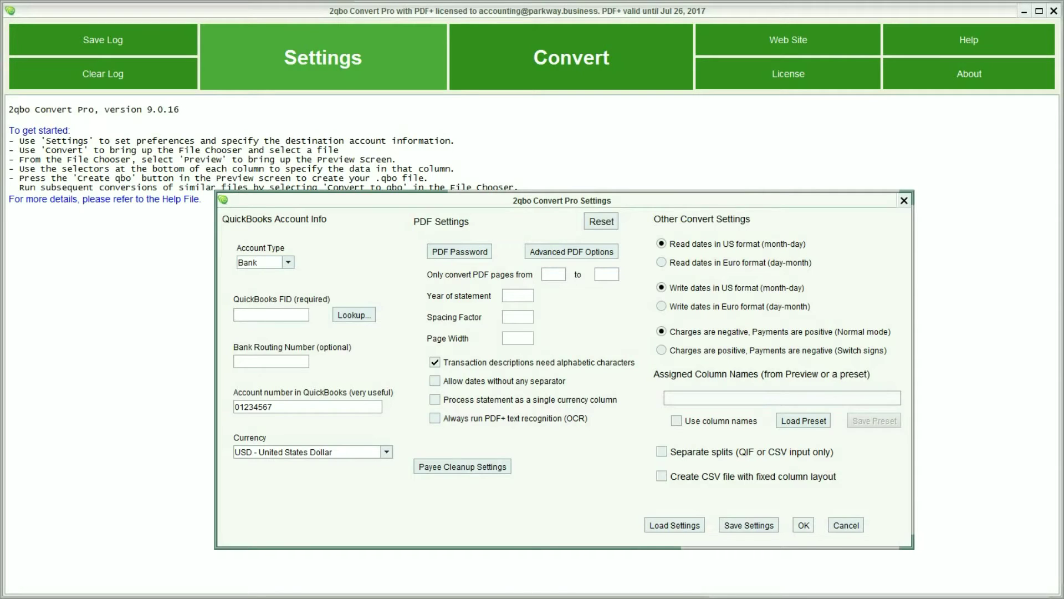
pyautogui.press('Tab')
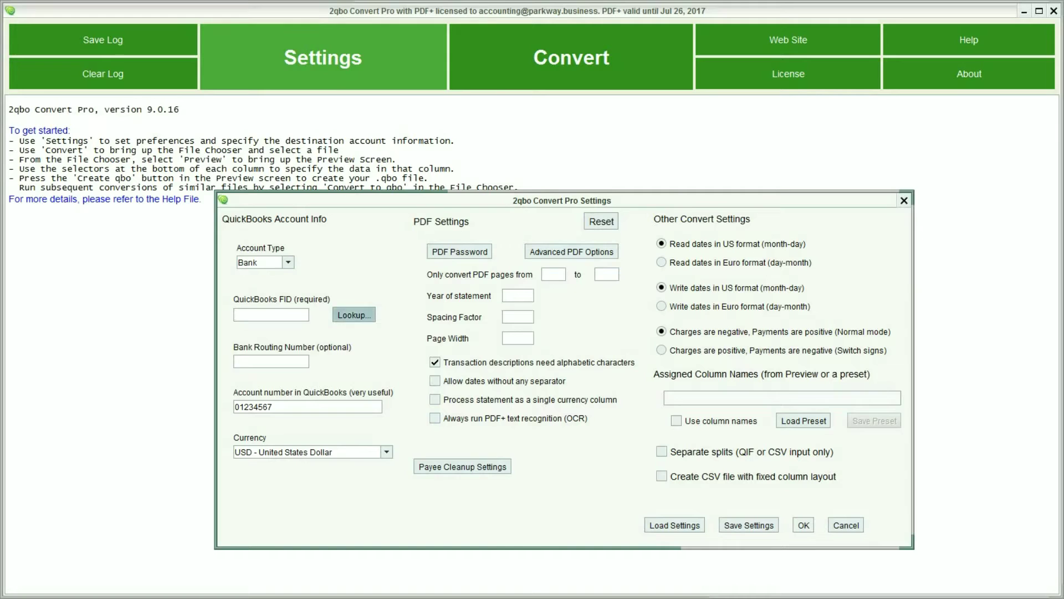
pyautogui.press('space')
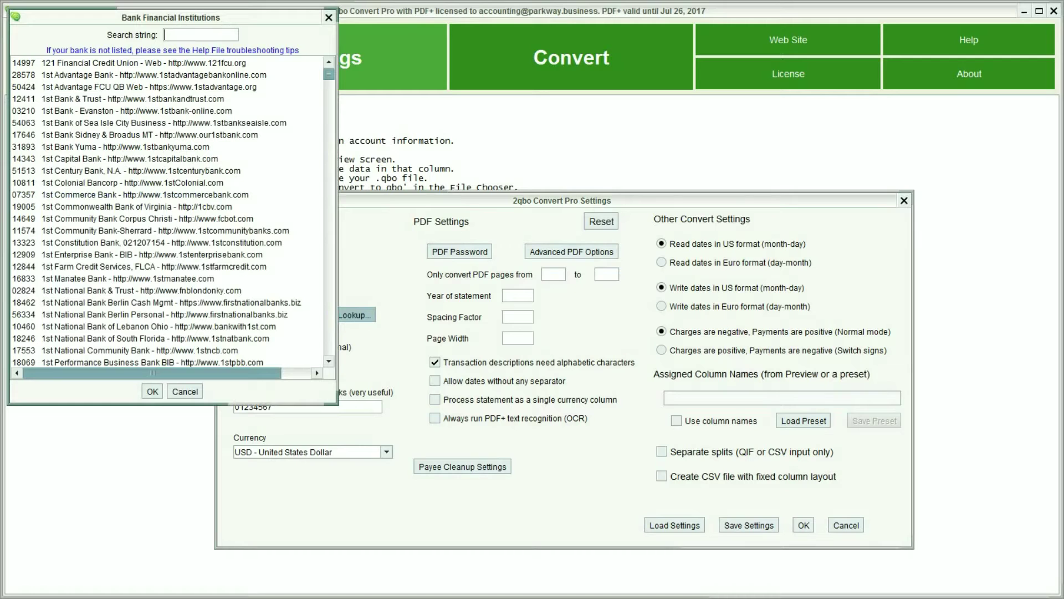
pyautogui.write('Un')
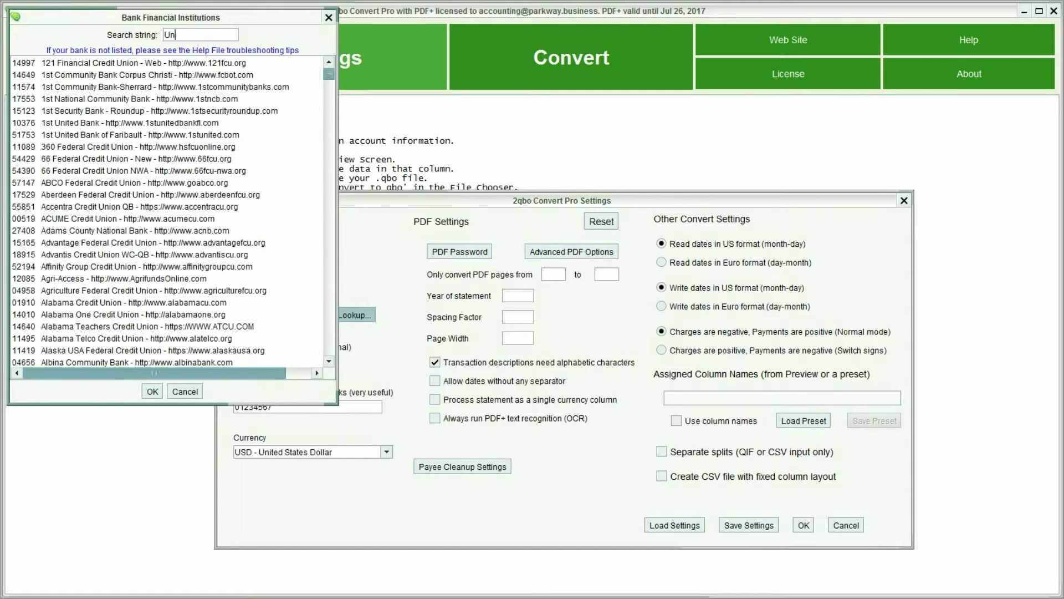
pyautogui.write('ion B')
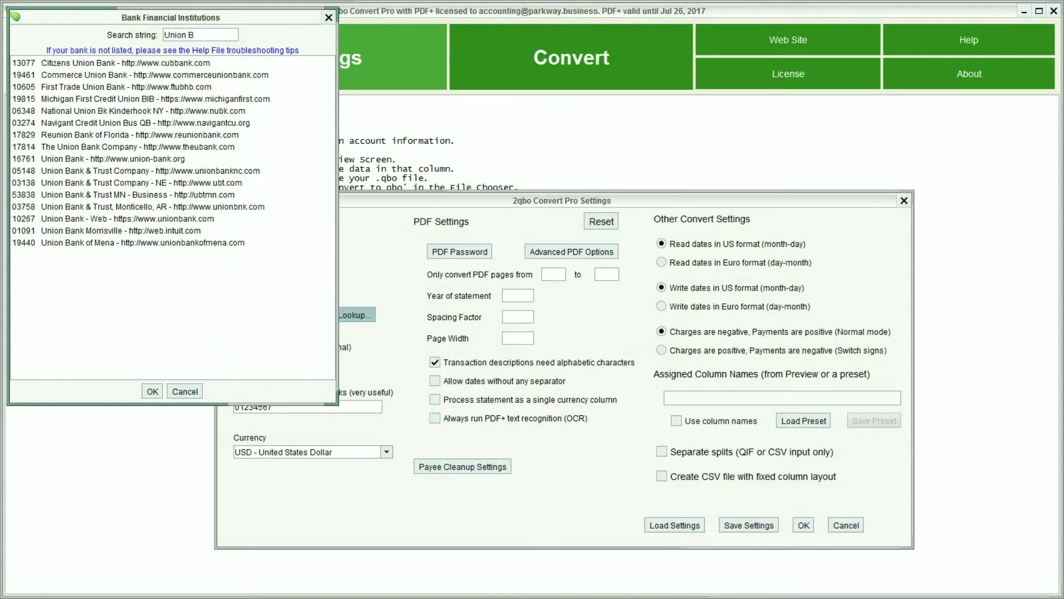
# Select Union Bank - Web (FID 10267) from the filtered banks and confirm it.
pyautogui.click(125, 218)
pyautogui.click(153, 391)
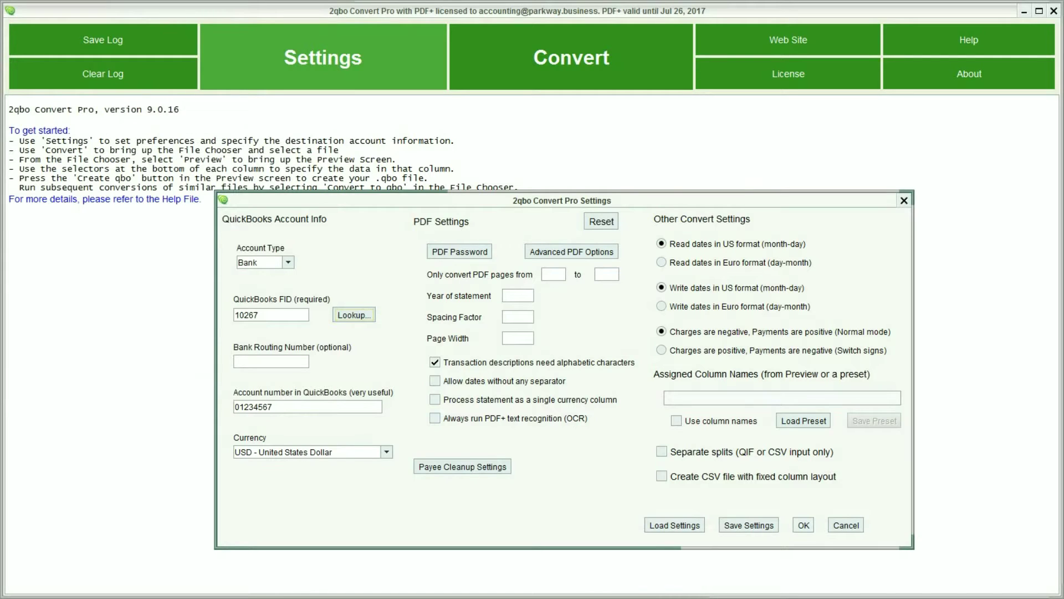
# Move past the routing number field to the account number 01234567.
pyautogui.press('Tab')
pyautogui.hotkey('shift', 'Home')
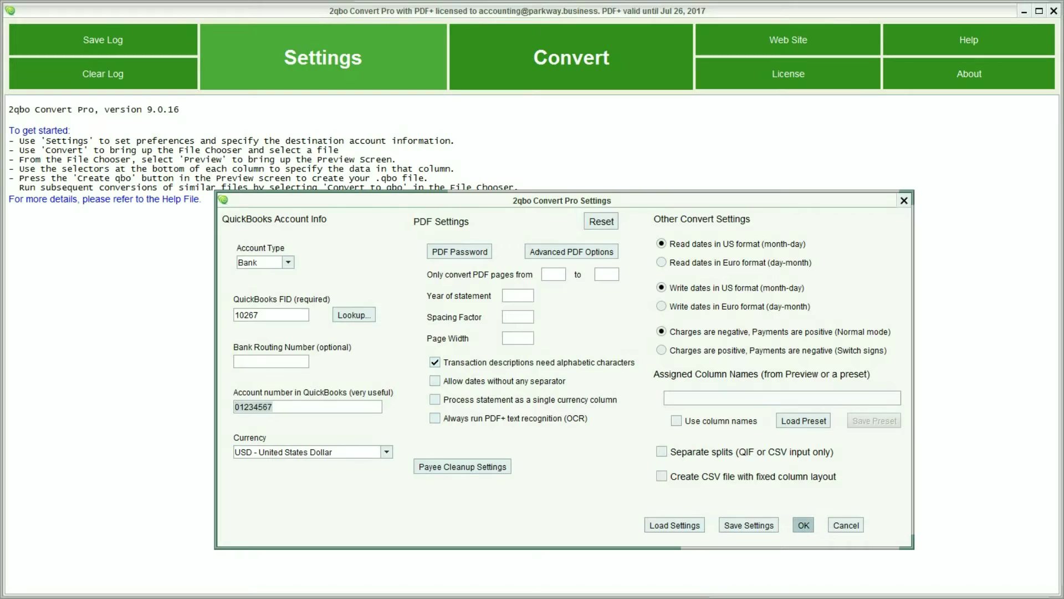
# Accept the settings and pick My Bank Sample Statement.pdf from the Moneythumb Testting folder to convert.
pyautogui.click(803, 525)
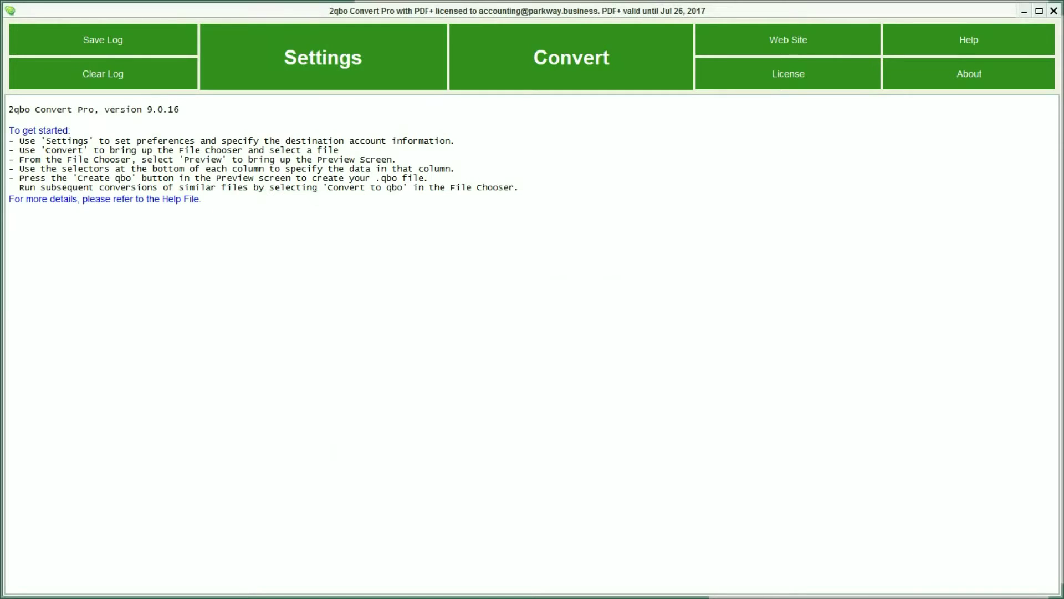
pyautogui.click(571, 58)
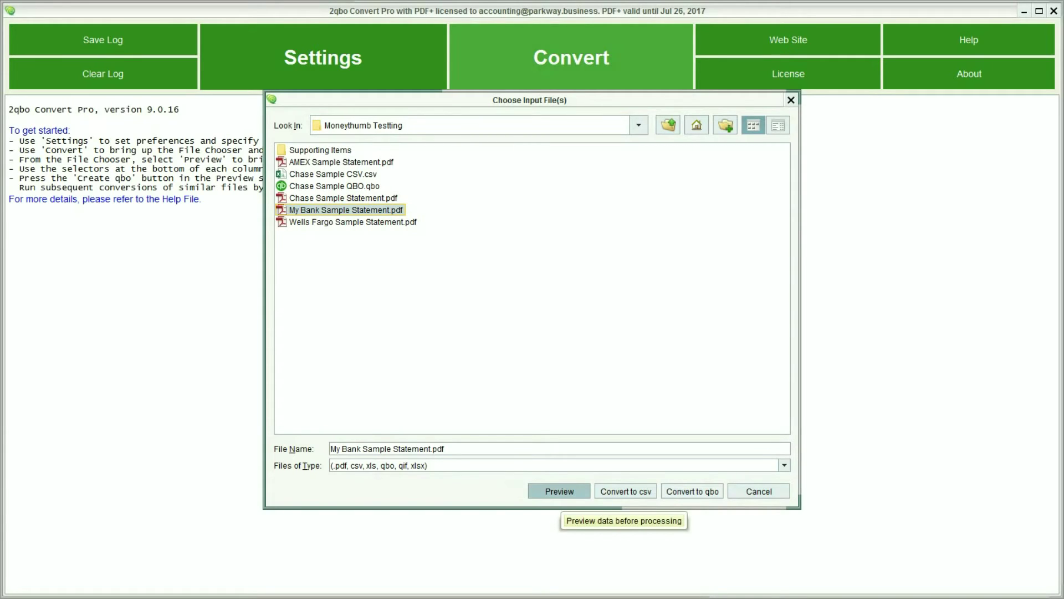
pyautogui.click(559, 490)
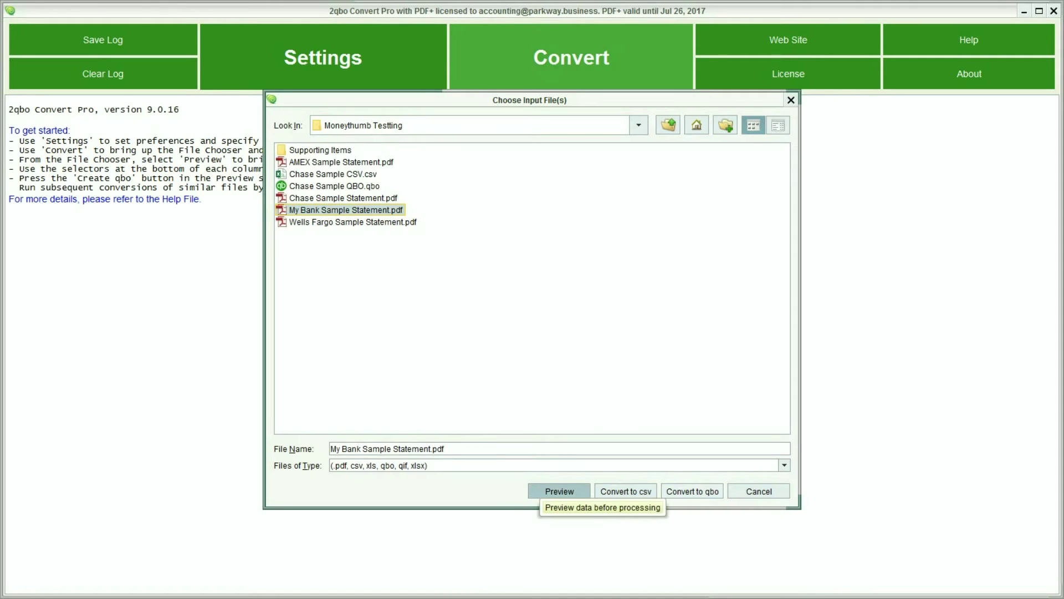
# Preview the 54 extracted transactions and move the Columns Preview window higher.
pyautogui.click(559, 490)
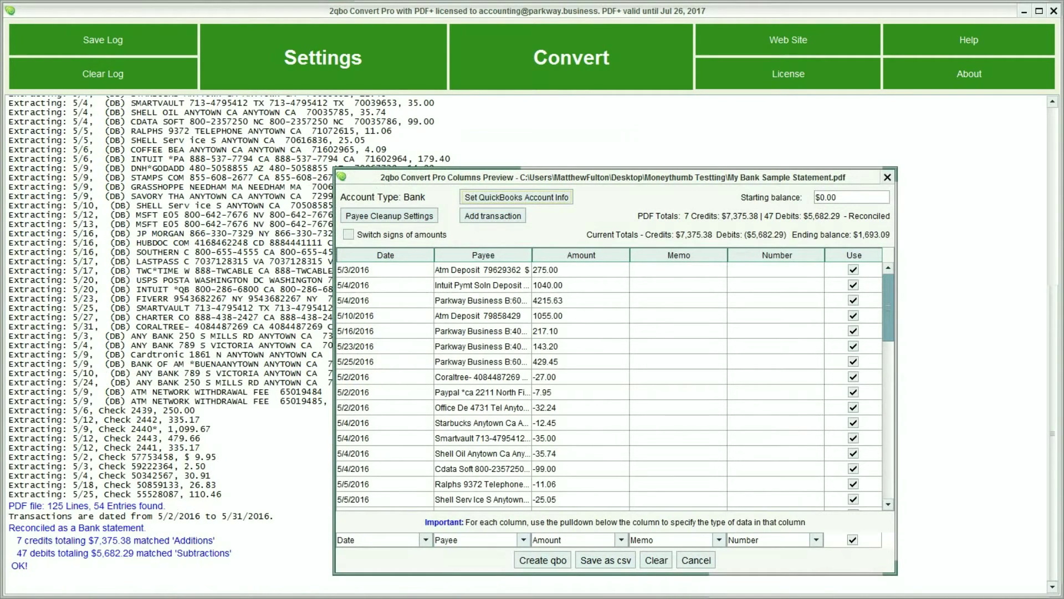
pyautogui.moveTo(583, 177); pyautogui.dragTo(588, 117)
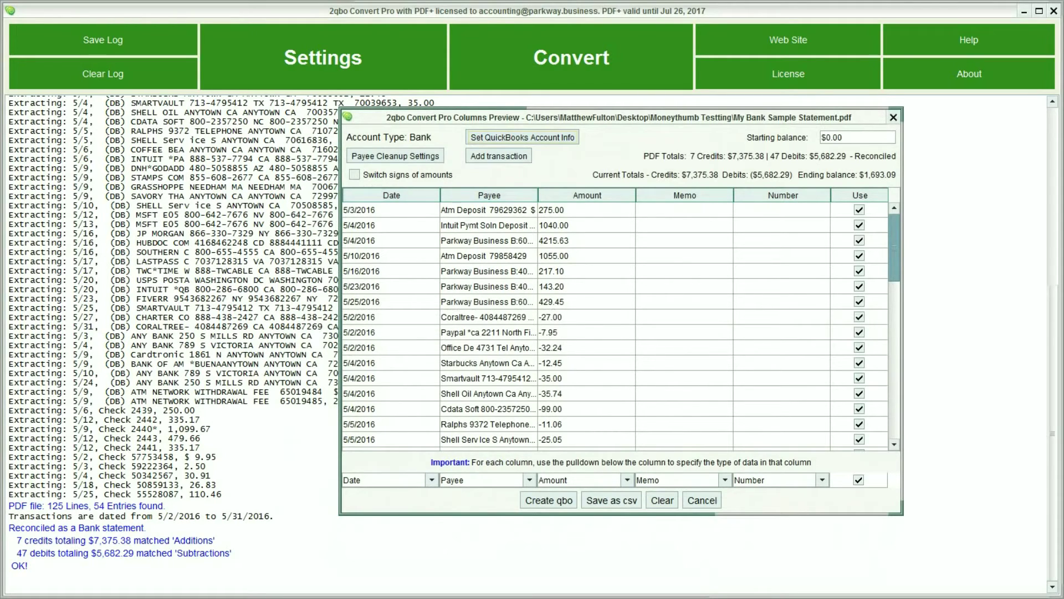
pyautogui.scroll(-2, 615, 324)
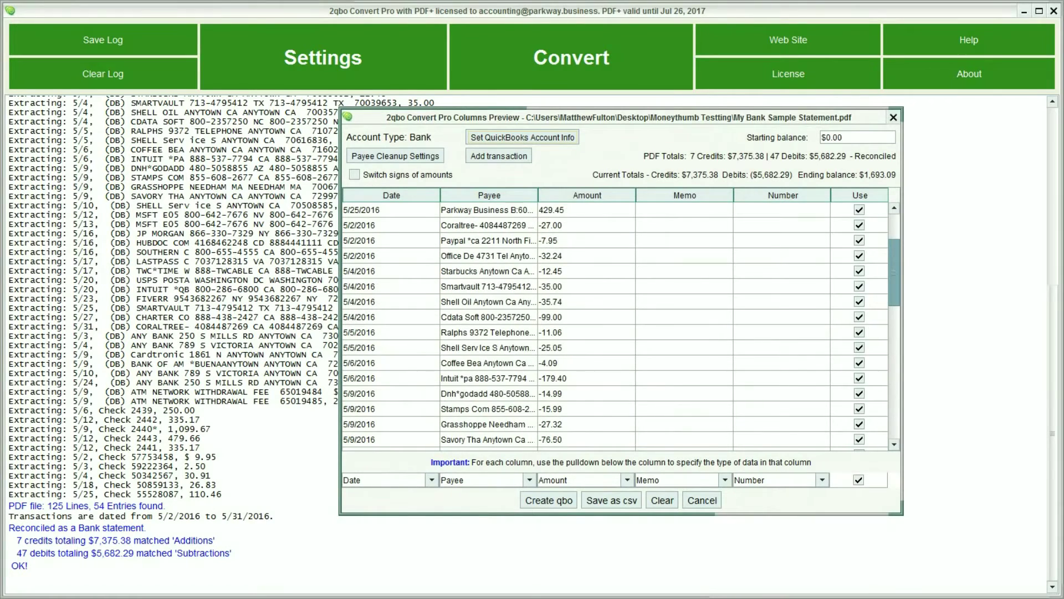
pyautogui.scroll(-1, 616, 324)
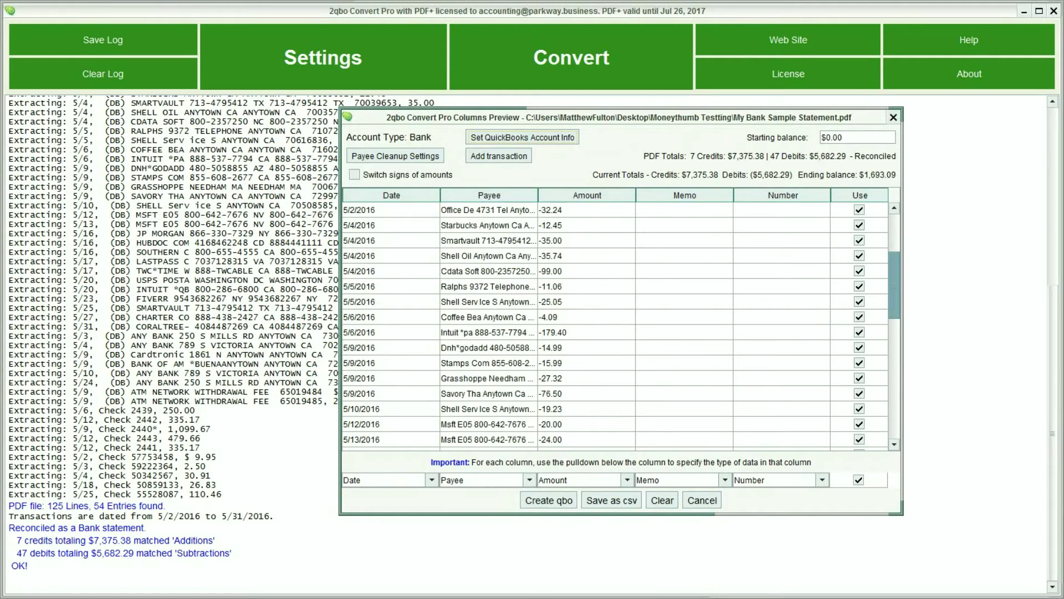
pyautogui.scroll(-1, 616, 325)
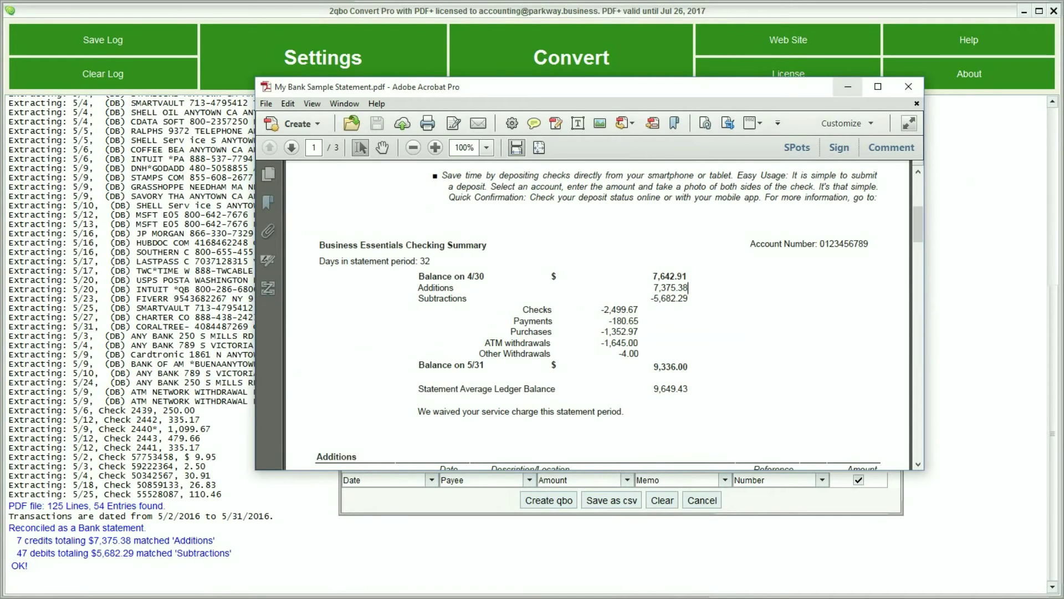
# Enter $7,642.91 as the starting balance, checking it against the Acrobat statement.
pyautogui.moveTo(790, 87); pyautogui.dragTo(553, 248)
pyautogui.click(612, 248)
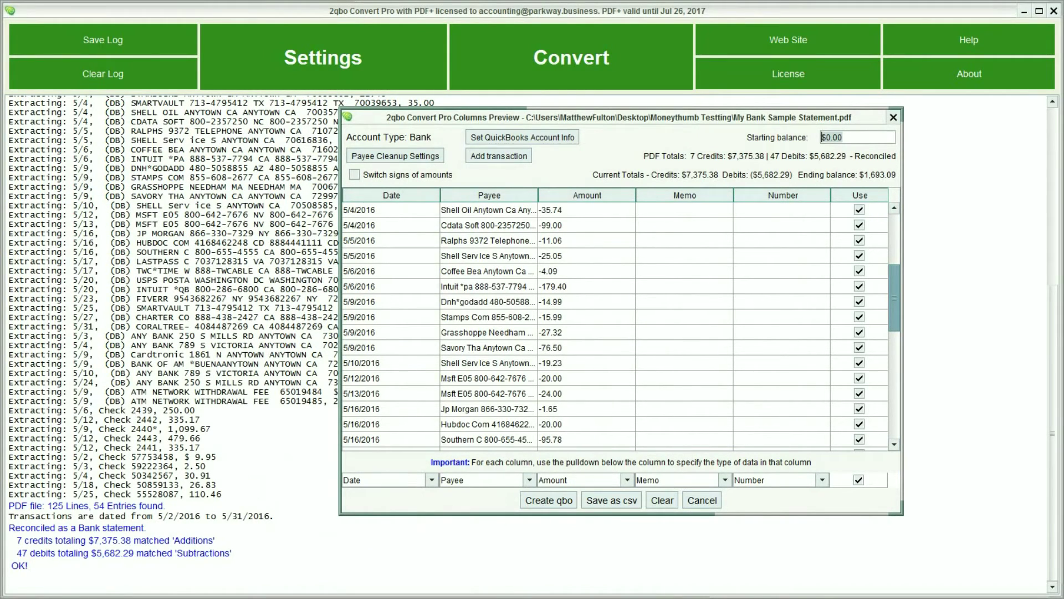
pyautogui.hotkey('alt', 'Tab')
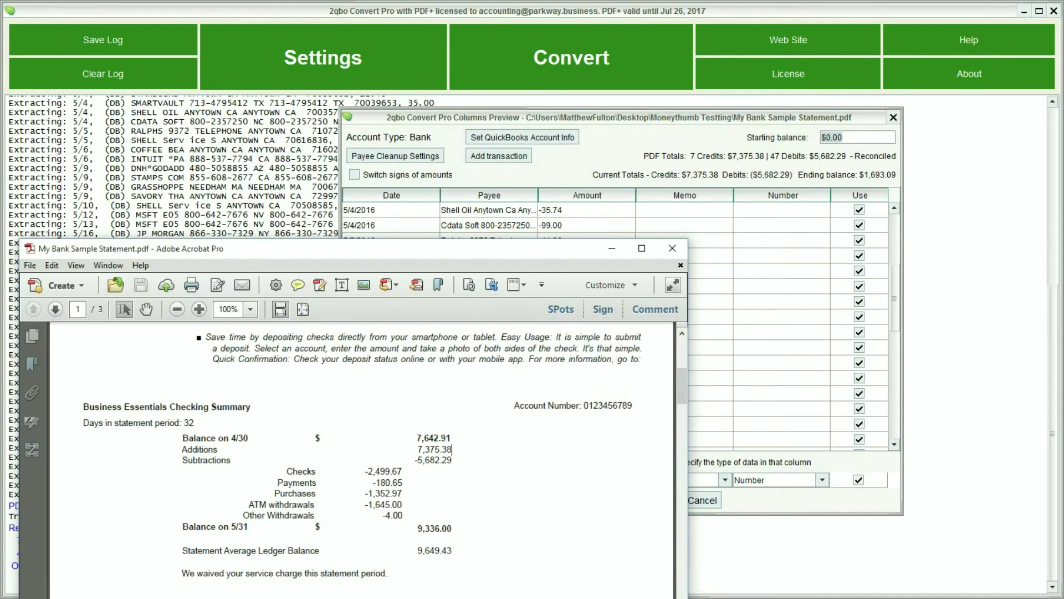
pyautogui.write('7,642.91')
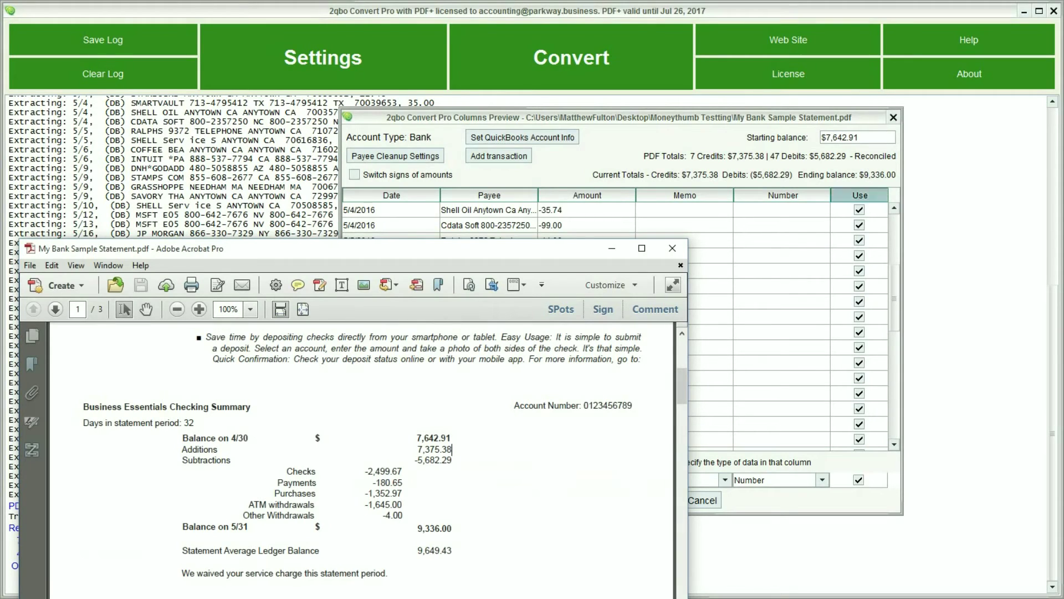
pyautogui.hotkey('alt', 'Tab')
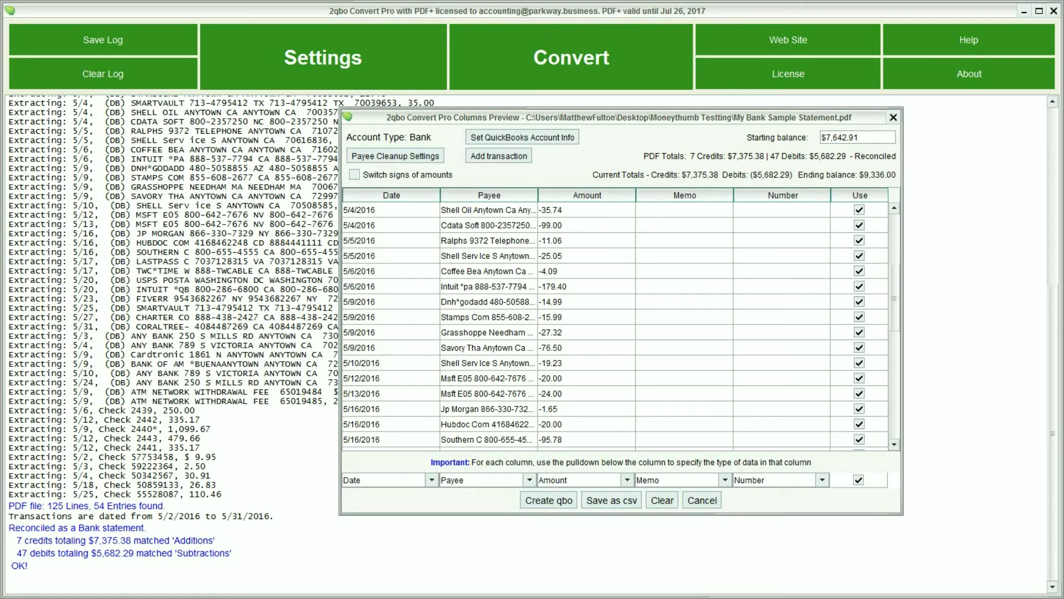
# Create the QBO file and open it through Banking > Bank Feeds > Import Web Connect File.
pyautogui.click(549, 500)
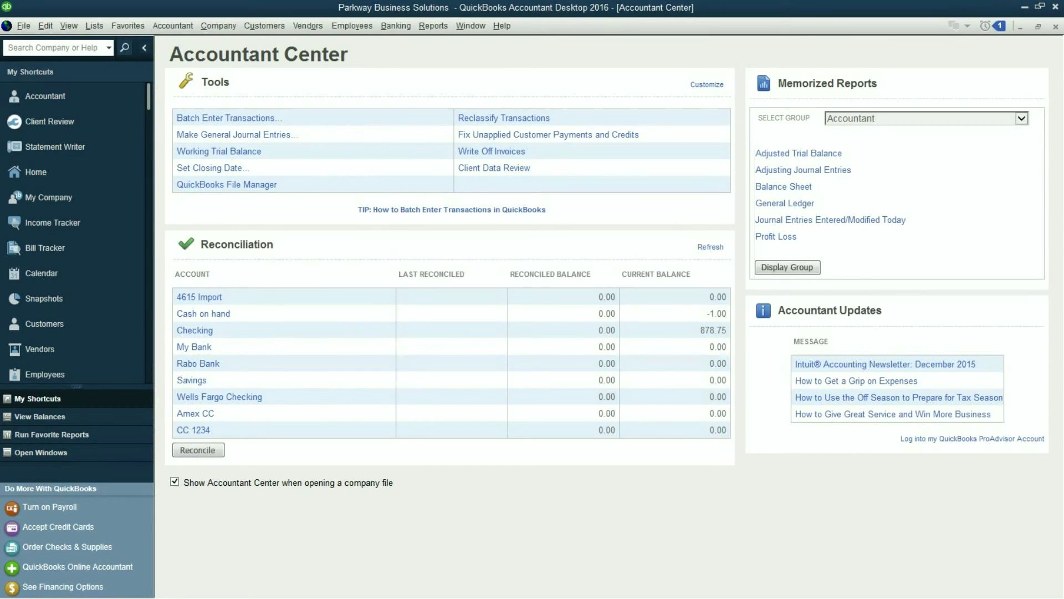
pyautogui.click(396, 25)
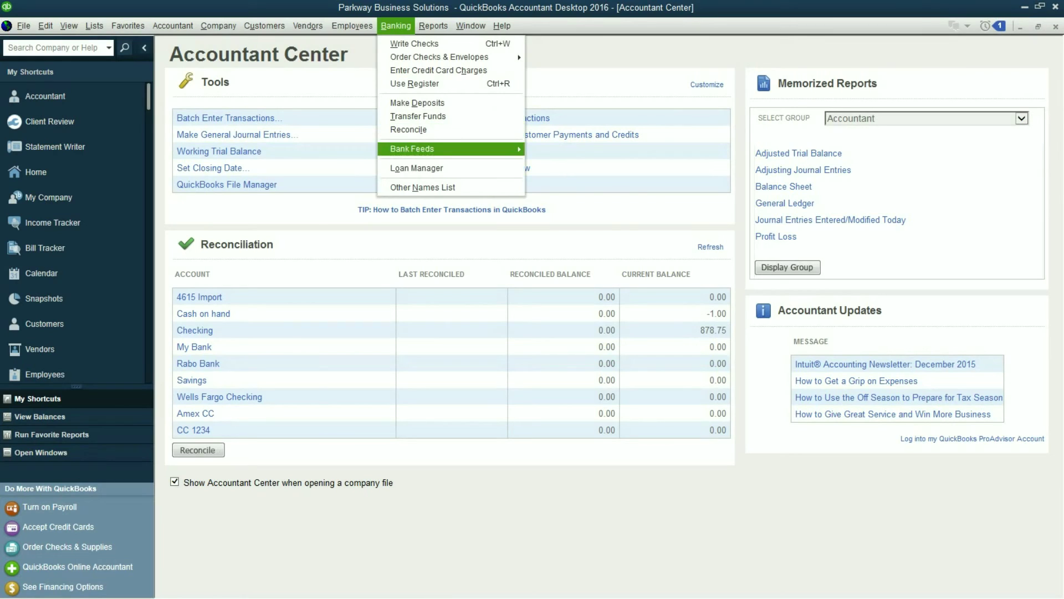
pyautogui.click(580, 189)
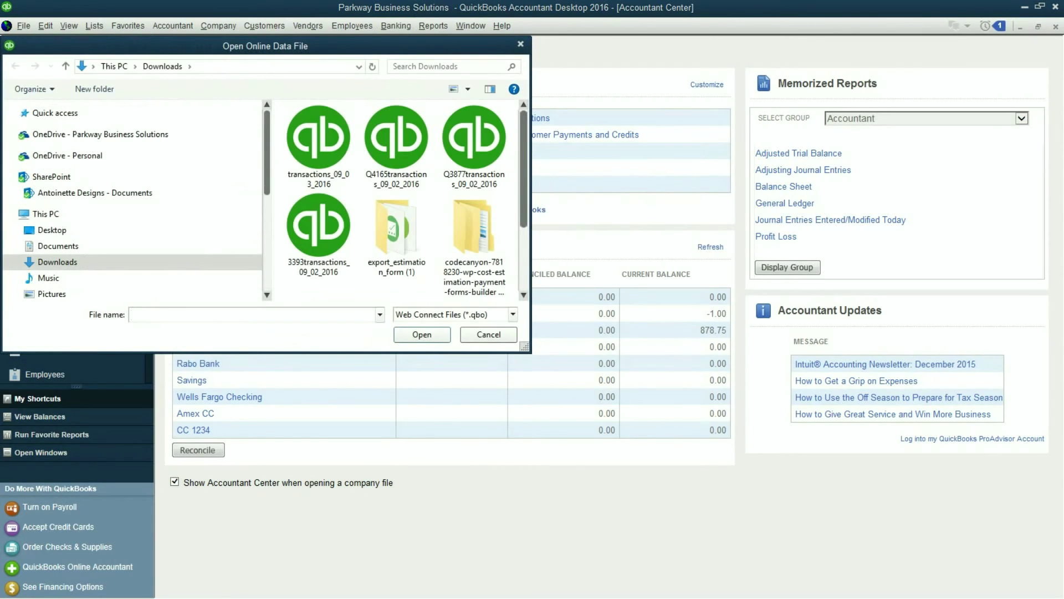
pyautogui.click(52, 229)
pyautogui.doubleClick(333, 138)
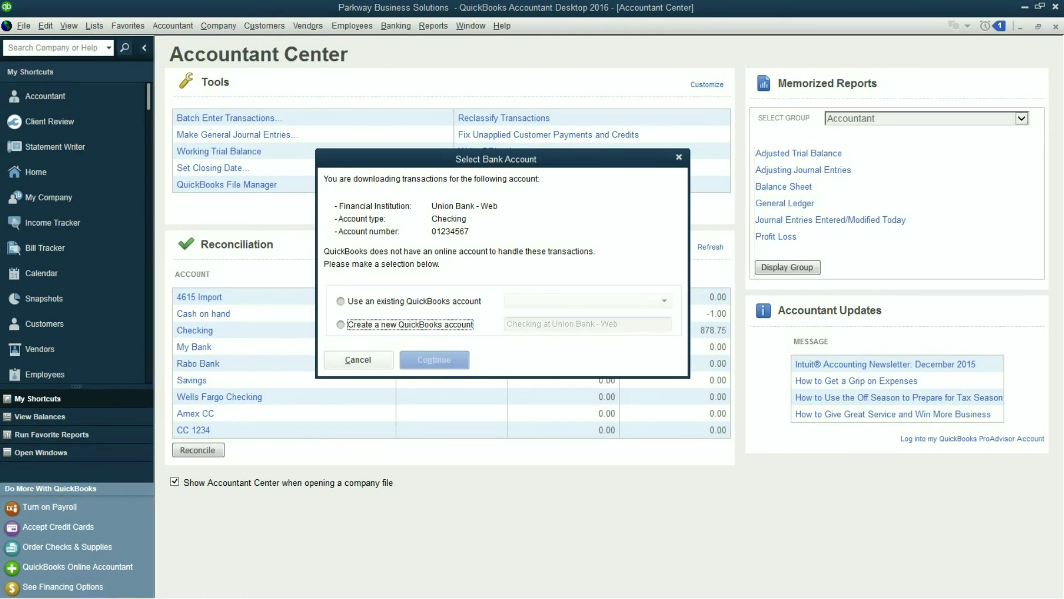
# Import the statement into the existing My Bank account and continue.
pyautogui.press('Up')
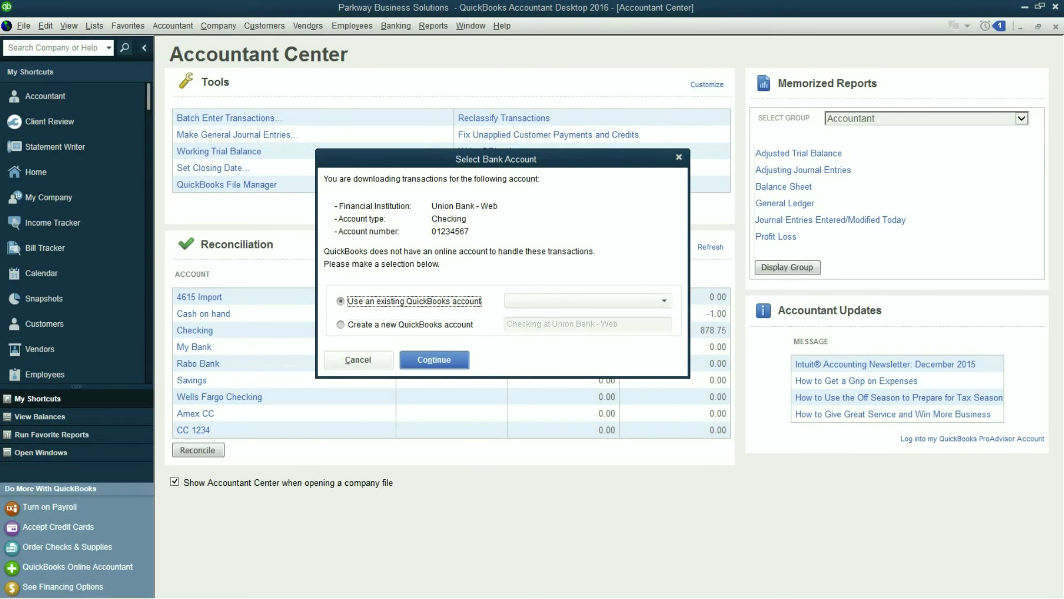
pyautogui.press('Tab')
pyautogui.hotkey('alt', 'Down')
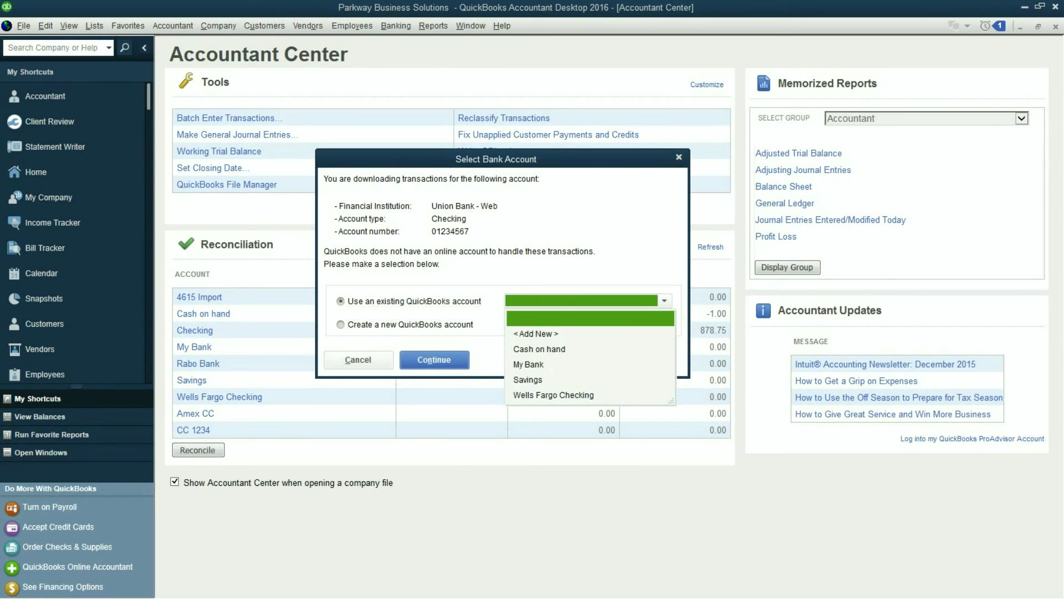
pyautogui.press('Down')
pyautogui.press('Down')
pyautogui.press('Down')
pyautogui.press('Return')
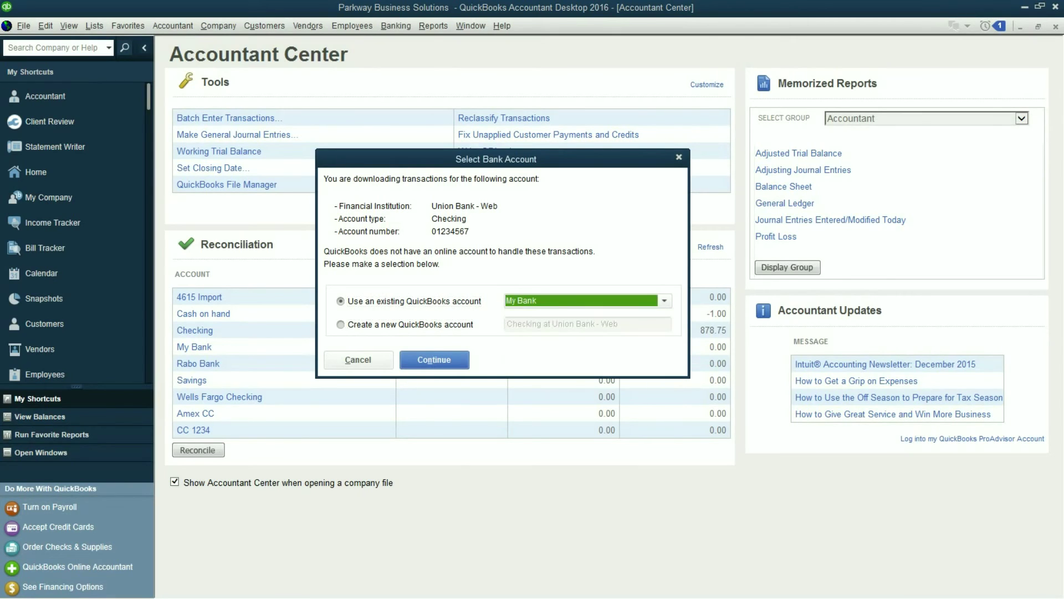
pyautogui.press('Return')
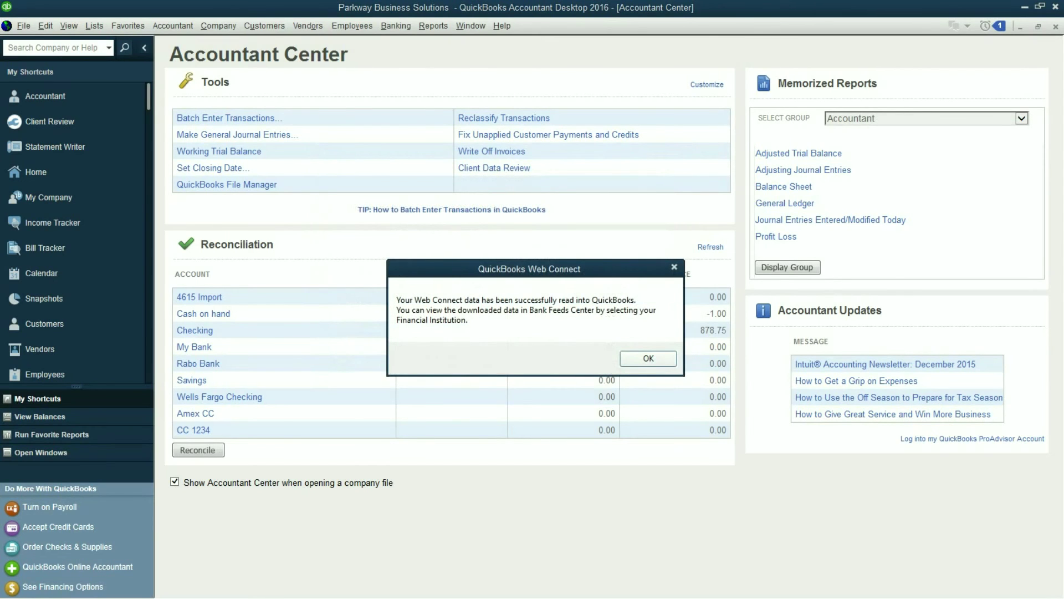
# Dismiss the Web Connect success message to reach Bank Feeds with 53 pending transactions.
pyautogui.press('Return')
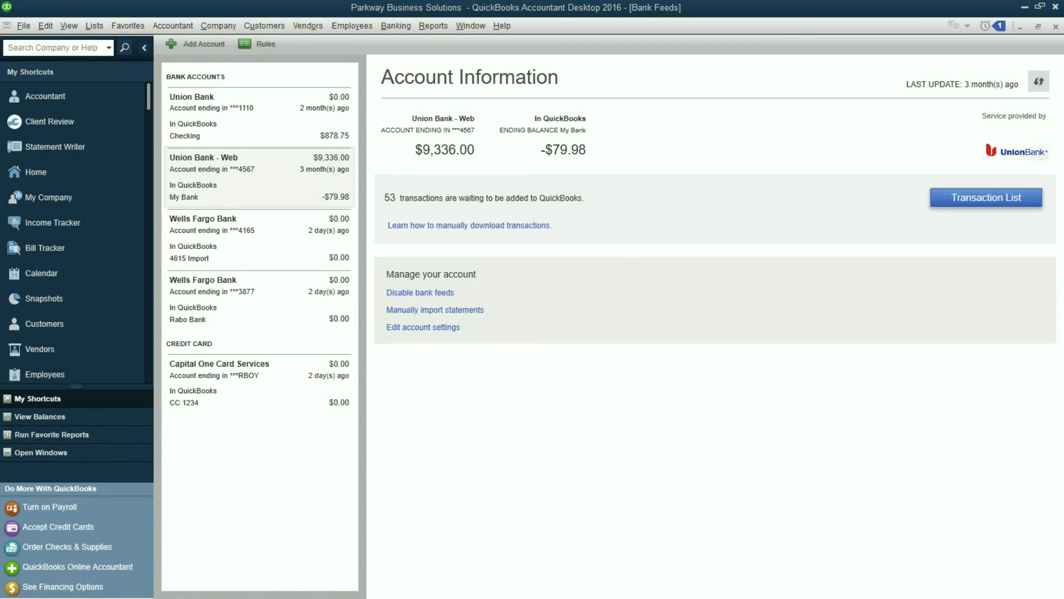
# Open the Transaction List of 53 My Bank transactions from Bank Feeds.
pyautogui.click(987, 198)
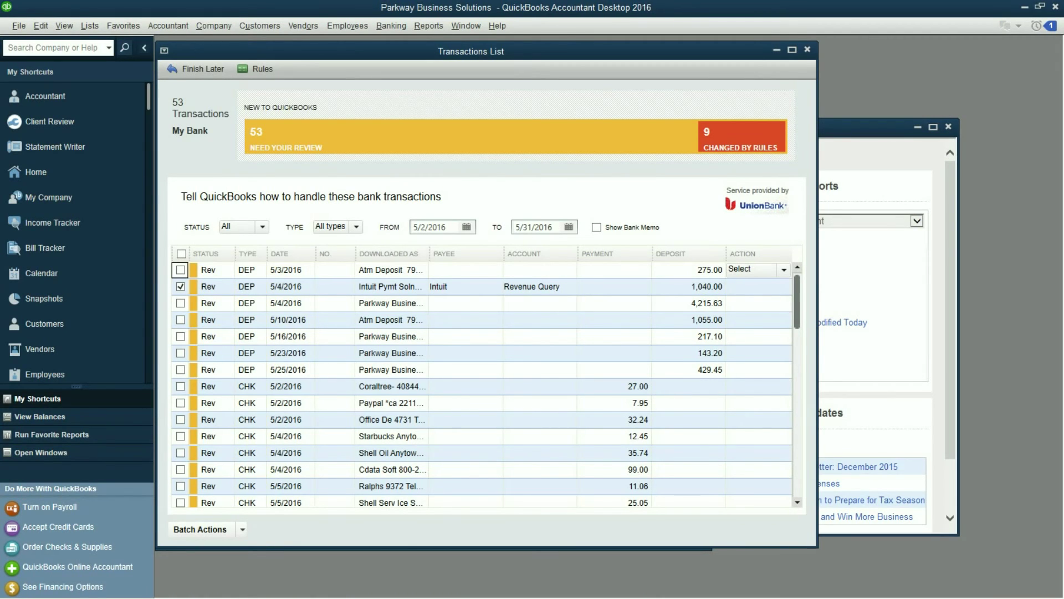
pyautogui.scroll(-4, 483, 383)
pyautogui.scroll(-3, 482, 383)
pyautogui.scroll(-3, 483, 382)
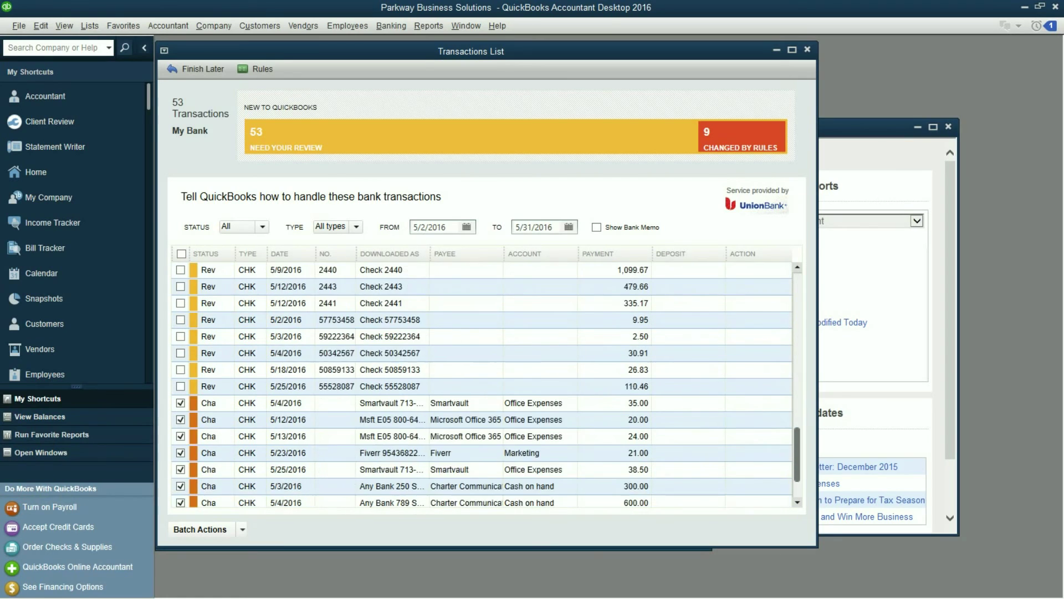
pyautogui.scroll(-3, 482, 383)
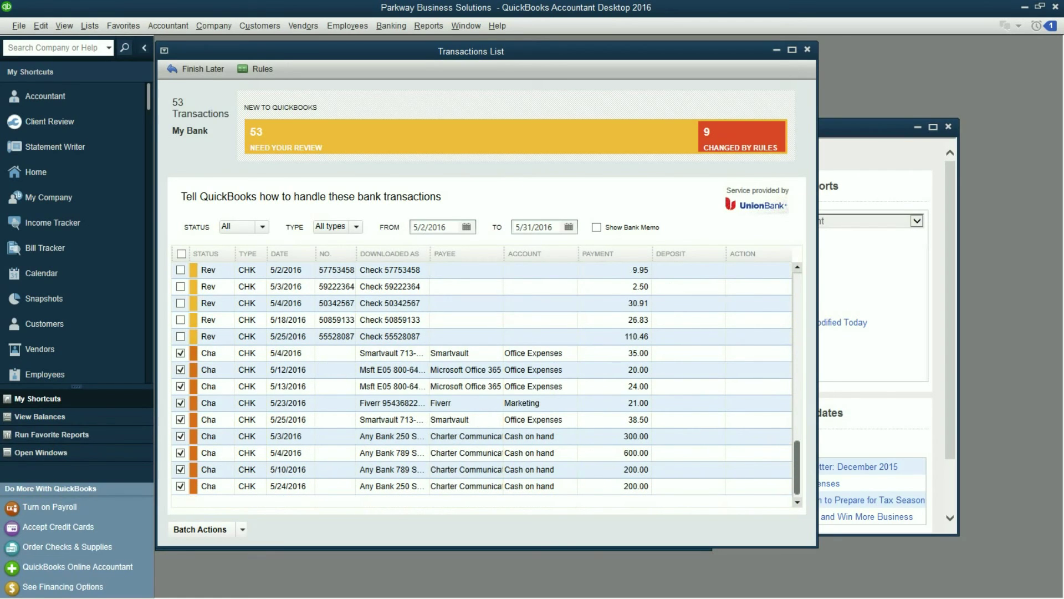